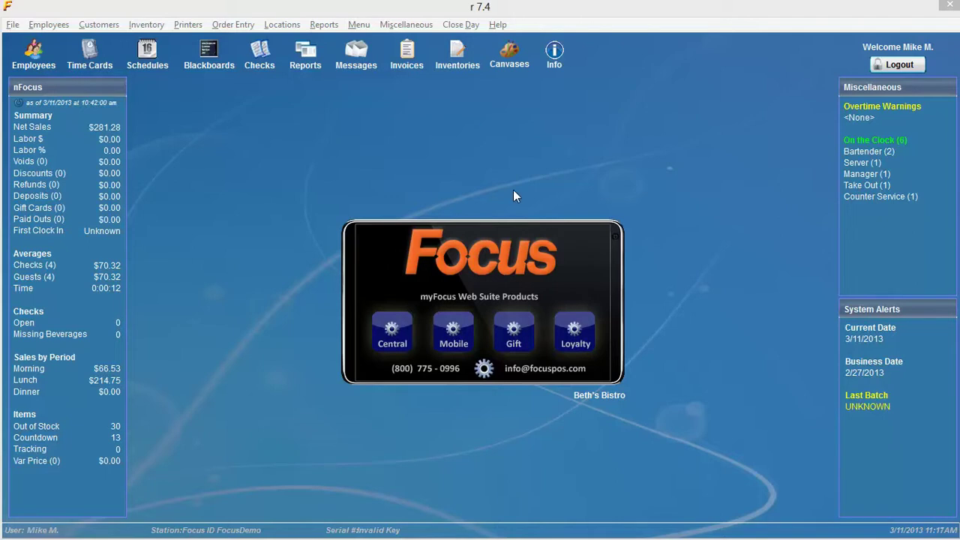
Step: Open the Menu Items list and bring up its Menu Item Filters
{"action": "left_click", "coordinate": [365, 27]}
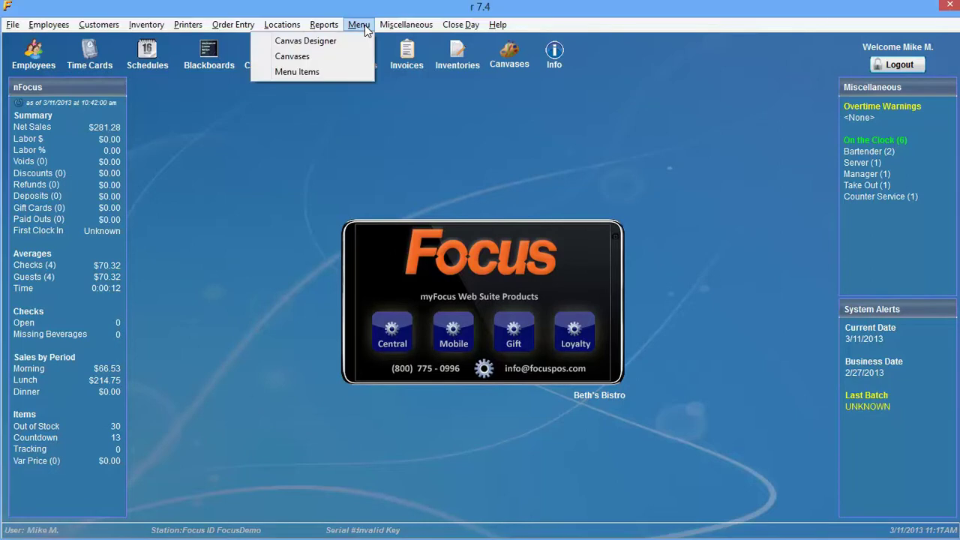
{"action": "left_click", "coordinate": [337, 73]}
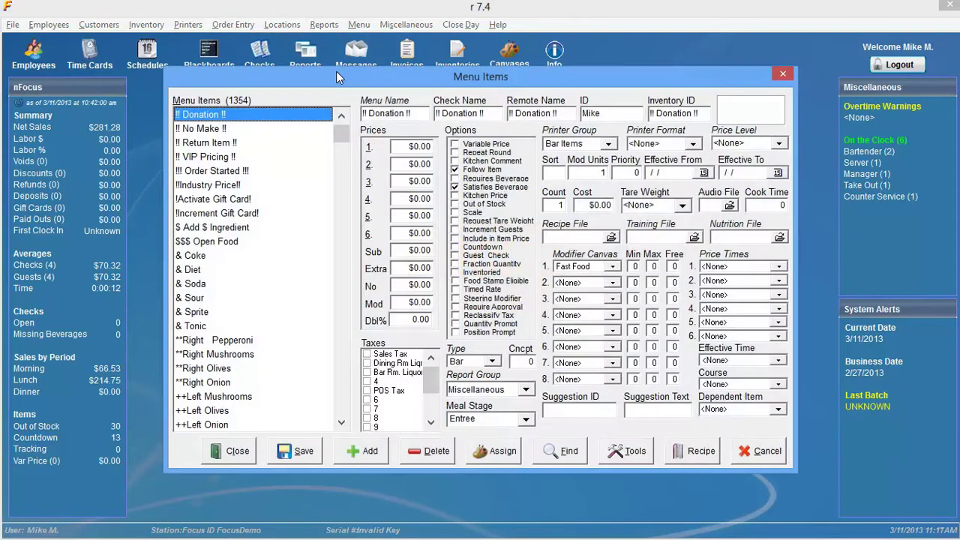
{"action": "left_click", "coordinate": [570, 461]}
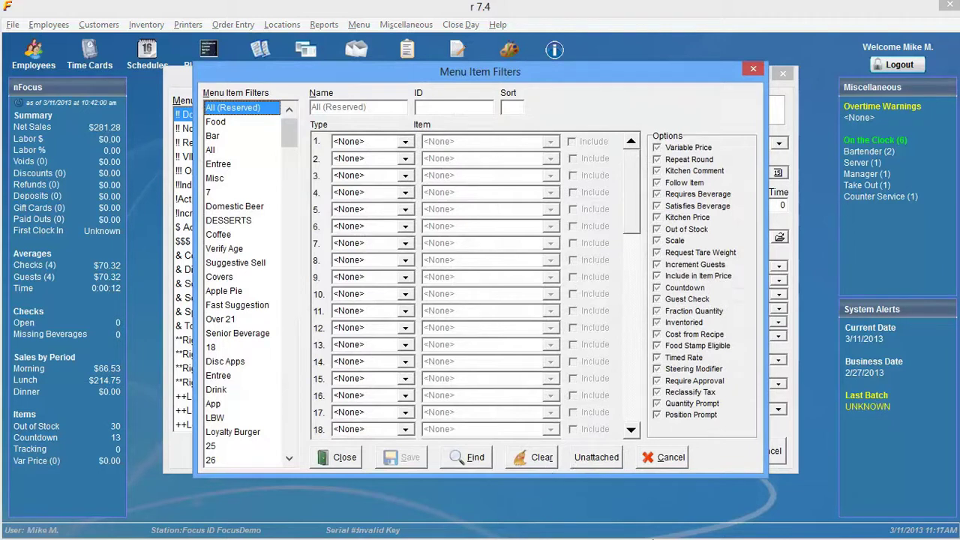
Step: Find the menu items on the Beer canvas using the All (Reserved) filter with type Canvases
{"action": "left_click", "coordinate": [255, 107]}
{"action": "left_click", "coordinate": [405, 142]}
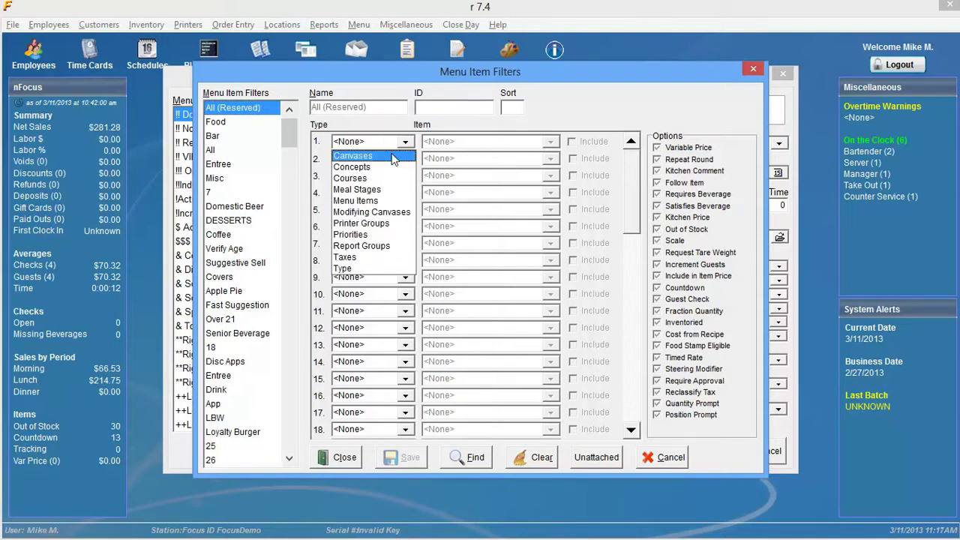
{"action": "left_click", "coordinate": [392, 156]}
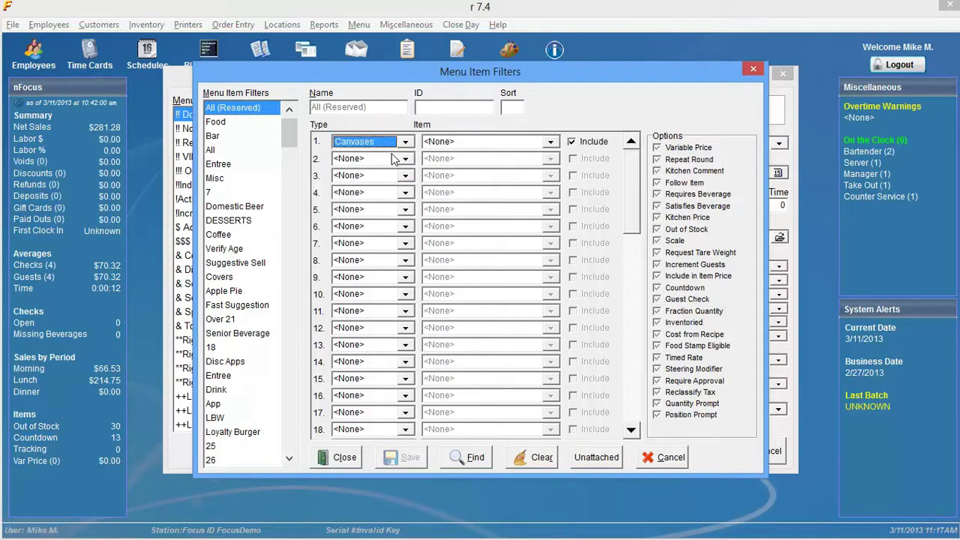
{"action": "left_click", "coordinate": [503, 144]}
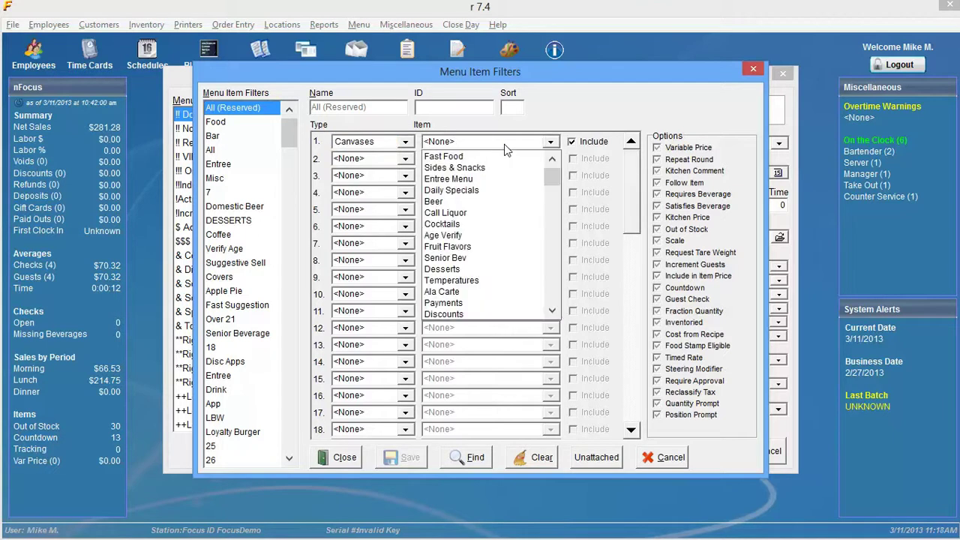
{"action": "left_click", "coordinate": [470, 205]}
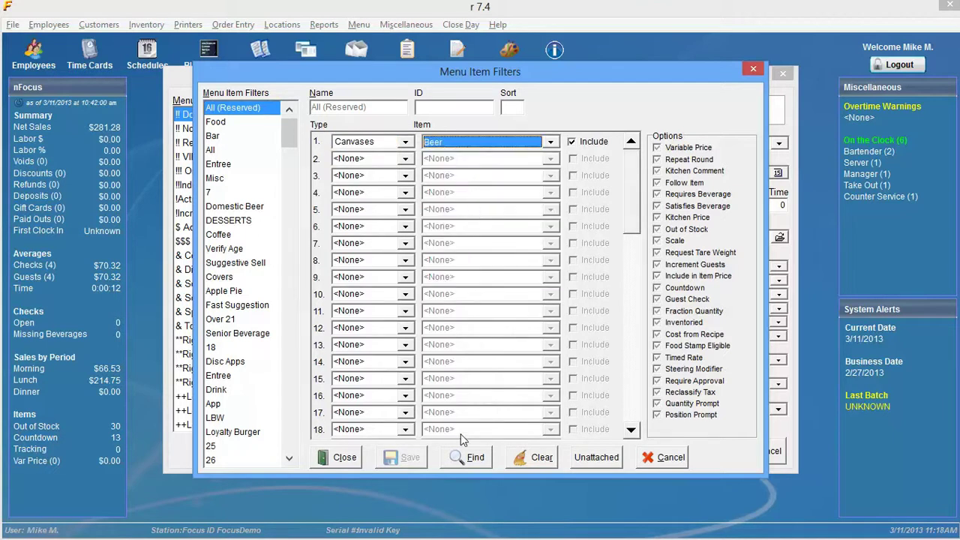
{"action": "left_click", "coordinate": [473, 457]}
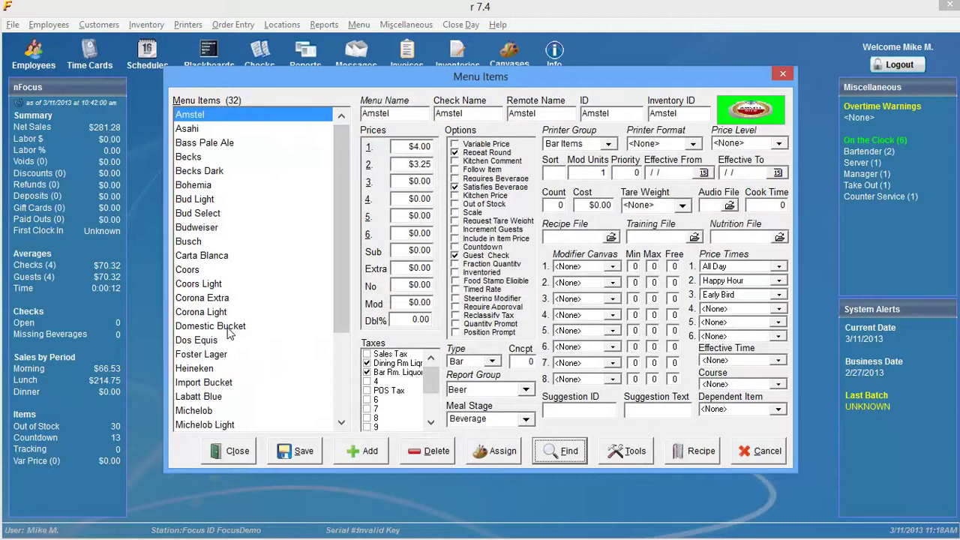
Step: Reopen the menu item filters and find all menu items that have the Variable Price option enabled
{"action": "left_click", "coordinate": [558, 460]}
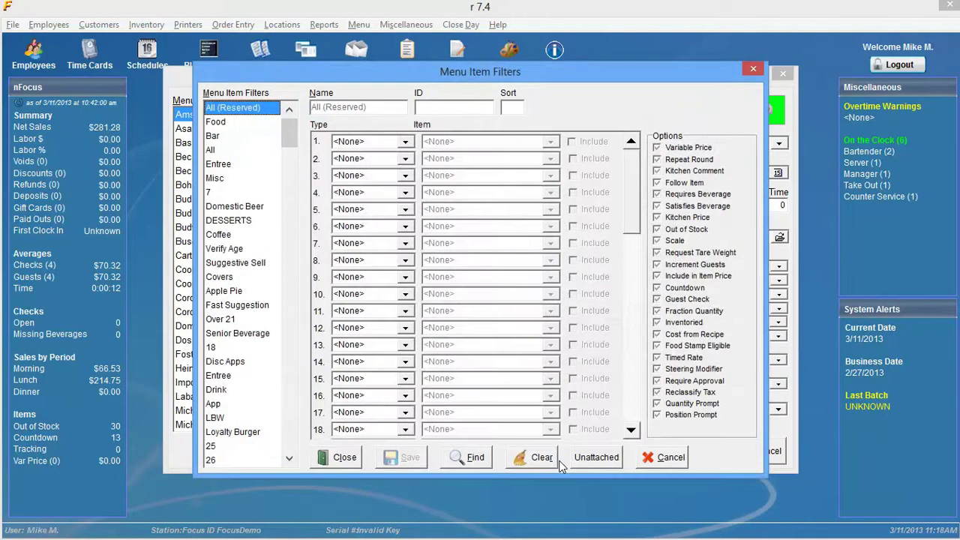
{"action": "left_click", "coordinate": [405, 142]}
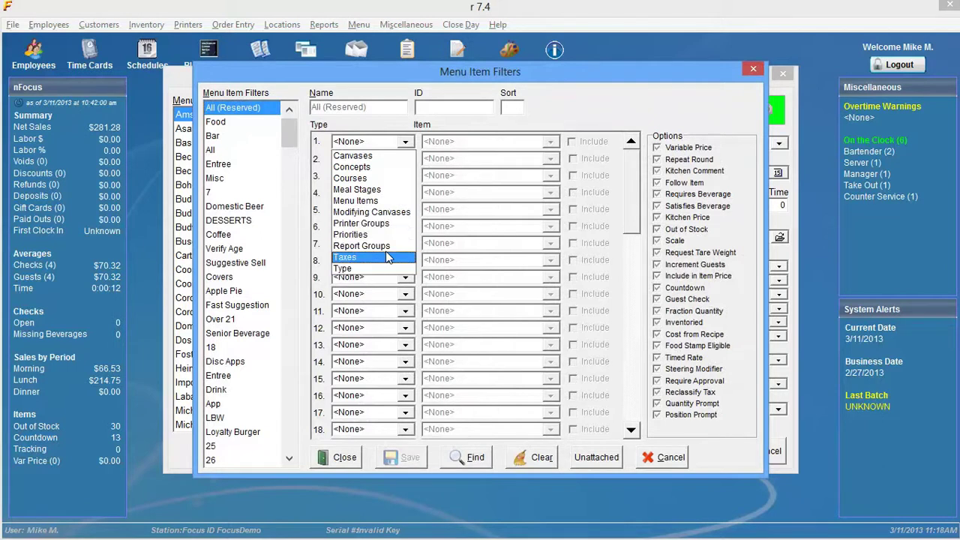
{"action": "left_click", "coordinate": [402, 145]}
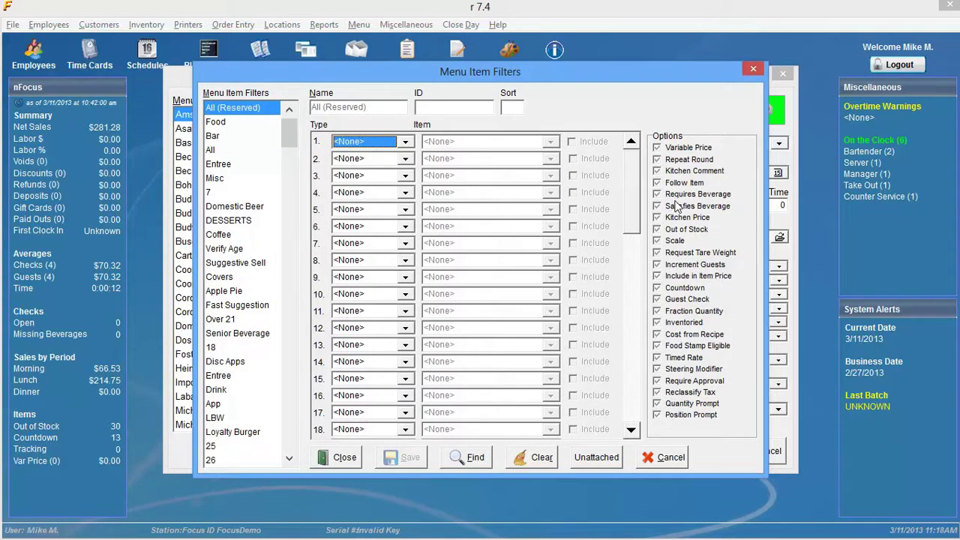
{"action": "left_click", "coordinate": [657, 149]}
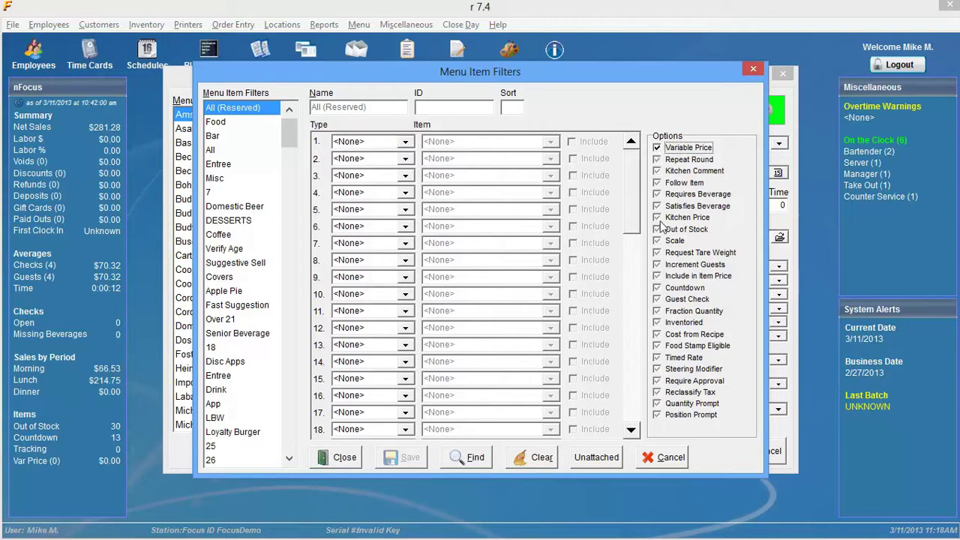
{"action": "left_click", "coordinate": [468, 459]}
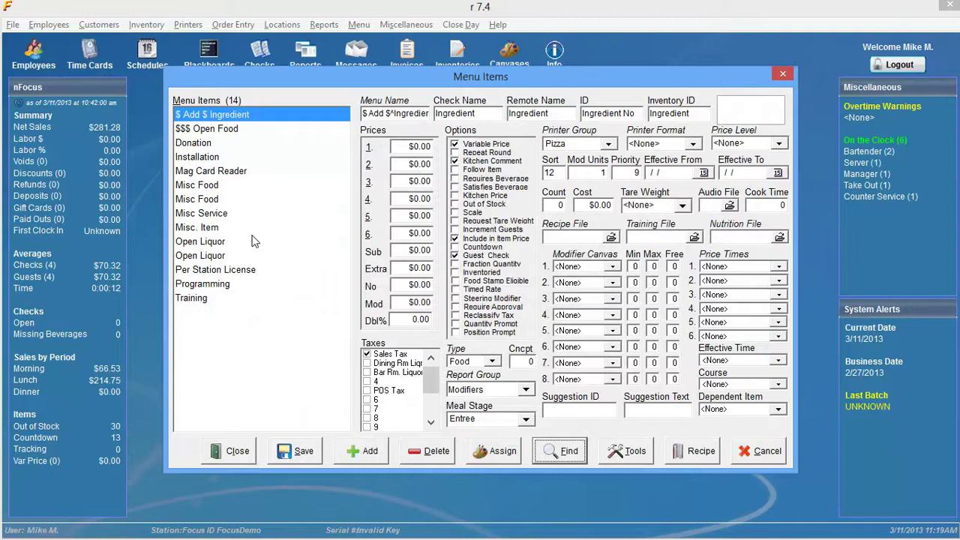
Step: Reopen the menu item filters and name the unused filter 18 "Beer/App Disc"
{"action": "left_click", "coordinate": [564, 450]}
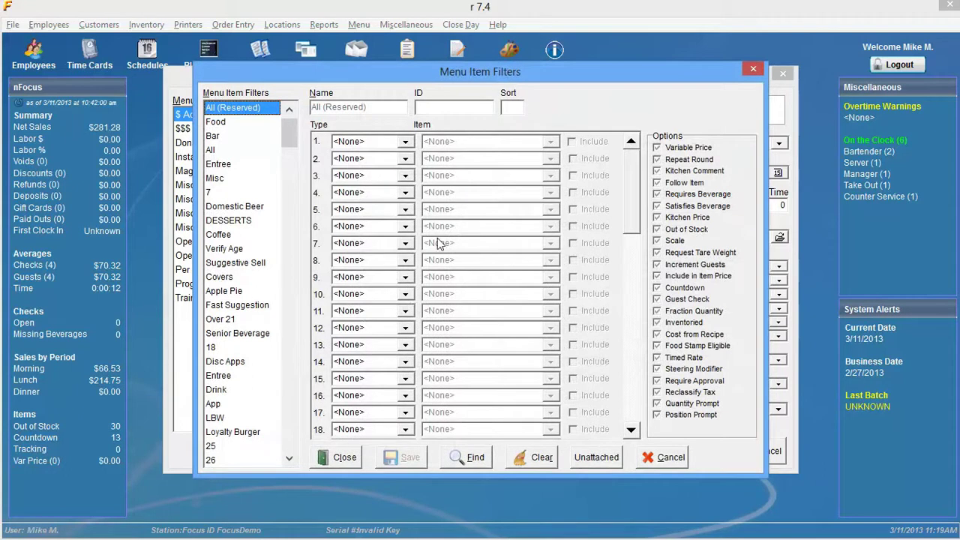
{"action": "left_click", "coordinate": [225, 347]}
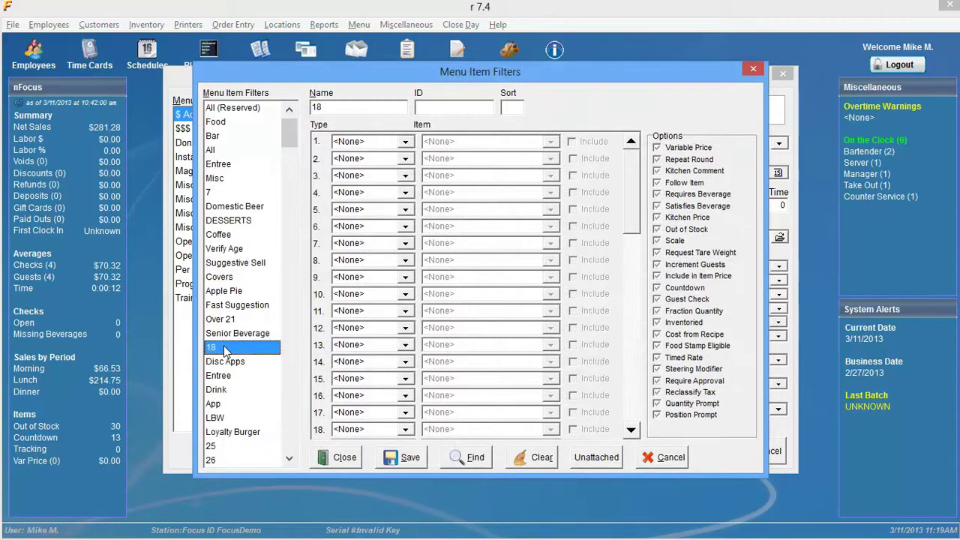
{"action": "left_click", "coordinate": [328, 107]}
{"action": "double_click", "coordinate": [328, 107]}
{"action": "type", "text": "Beer/App Disc"}
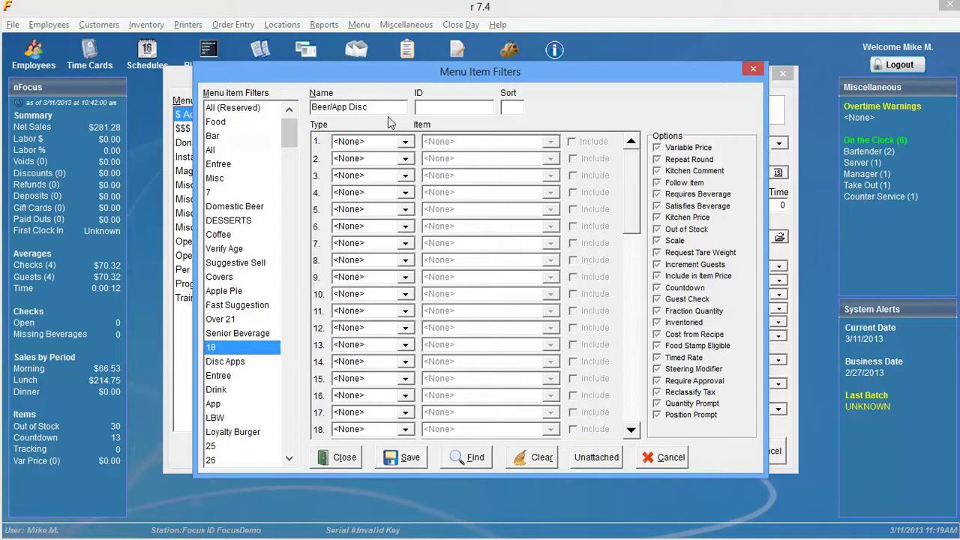
Step: Set the first row of the Beer/App Disc filter to type Menu Items with the item Miller Lite
{"action": "left_click", "coordinate": [404, 144]}
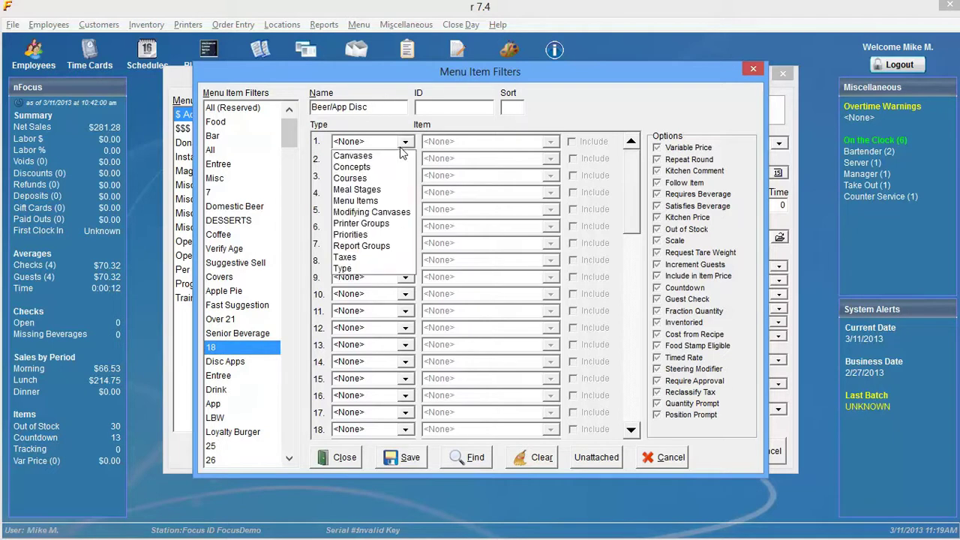
{"action": "left_click", "coordinate": [404, 146]}
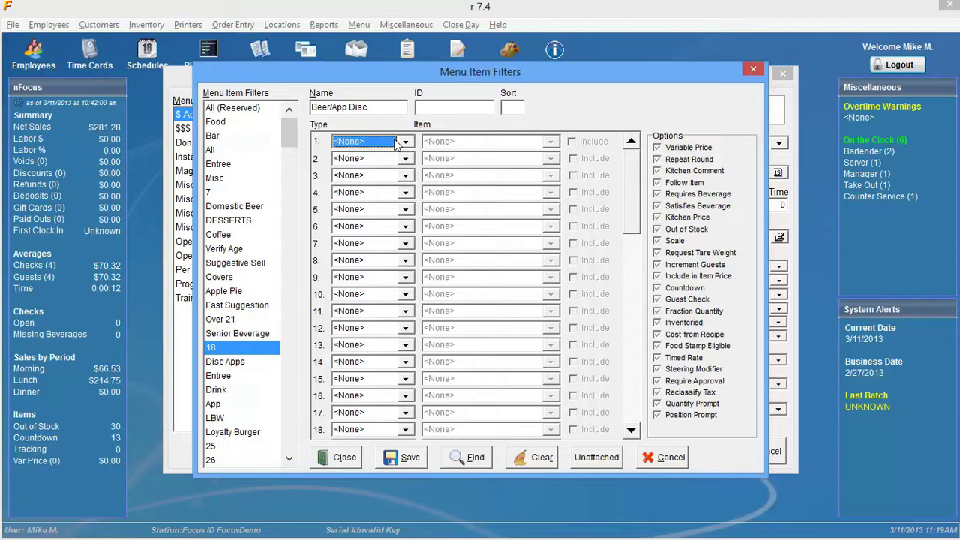
{"action": "left_click", "coordinate": [400, 144]}
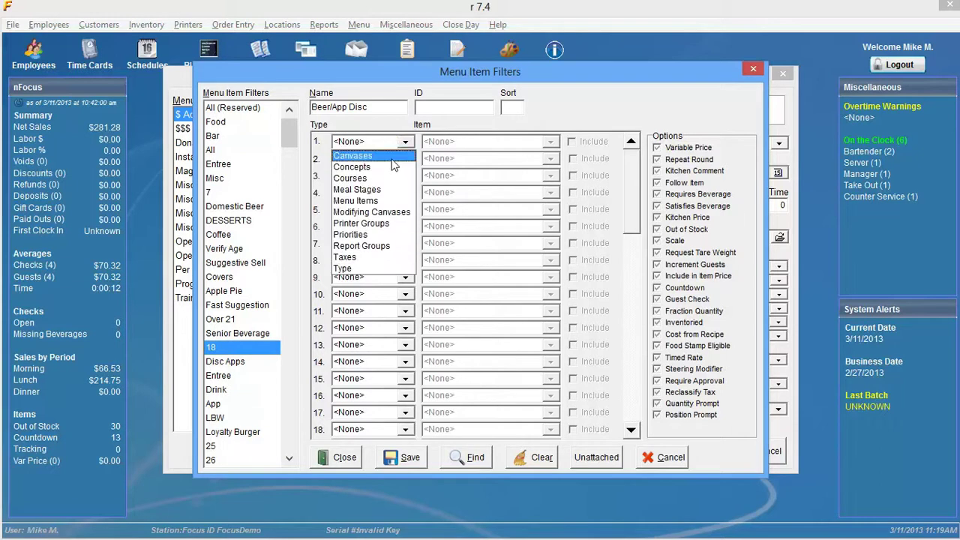
{"action": "left_click", "coordinate": [384, 201]}
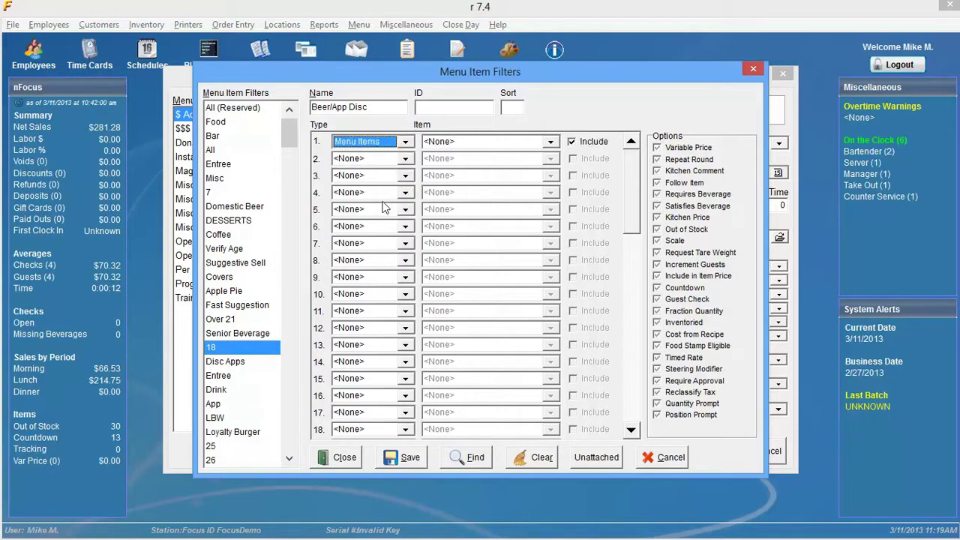
{"action": "left_click", "coordinate": [549, 144]}
{"action": "key", "text": "m"}
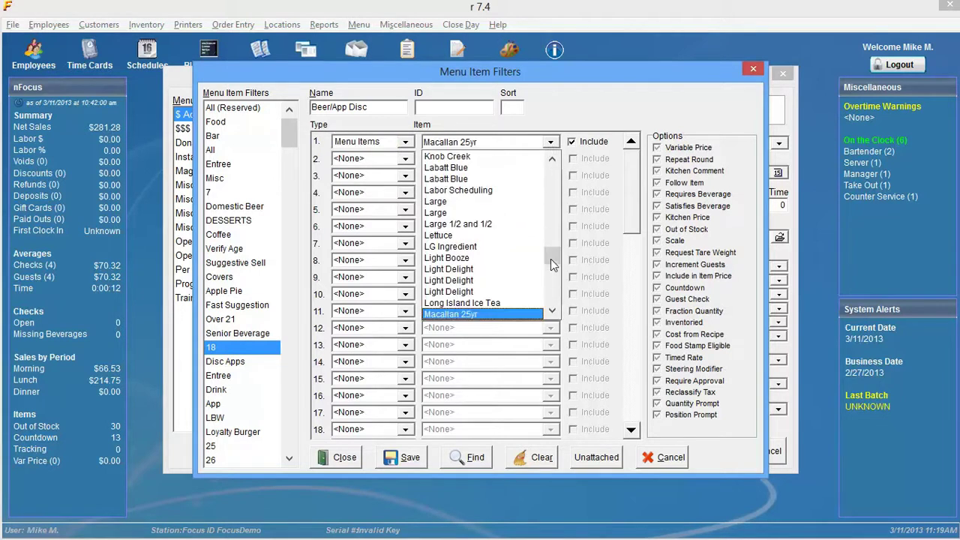
{"action": "scroll", "coordinate": [551, 263], "scroll_direction": "down", "scroll_amount": 10}
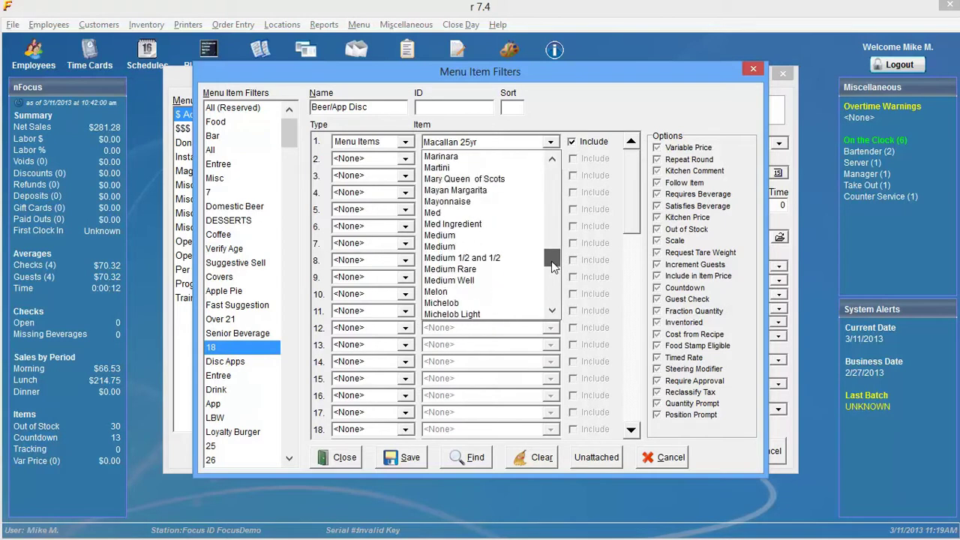
{"action": "scroll", "coordinate": [551, 266], "scroll_direction": "down", "scroll_amount": 2}
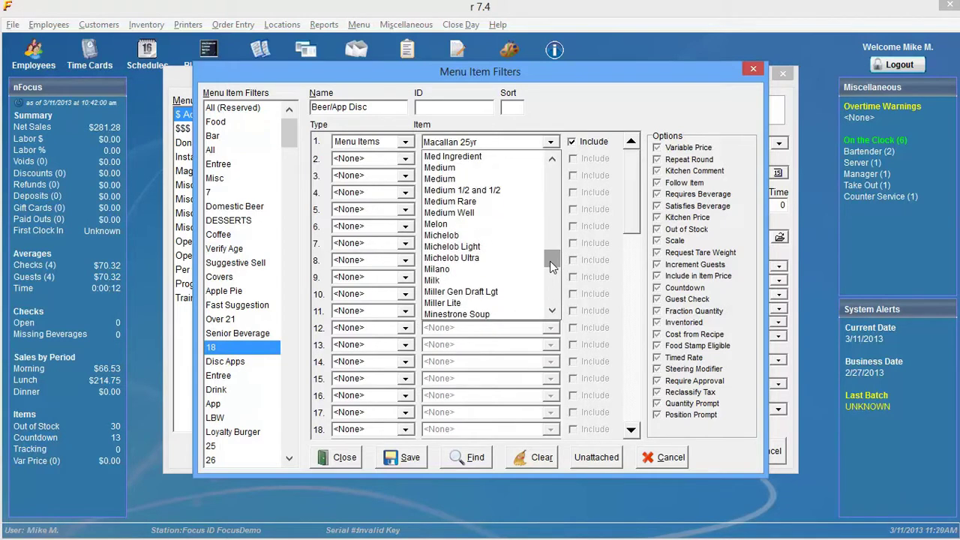
{"action": "left_click", "coordinate": [491, 303]}
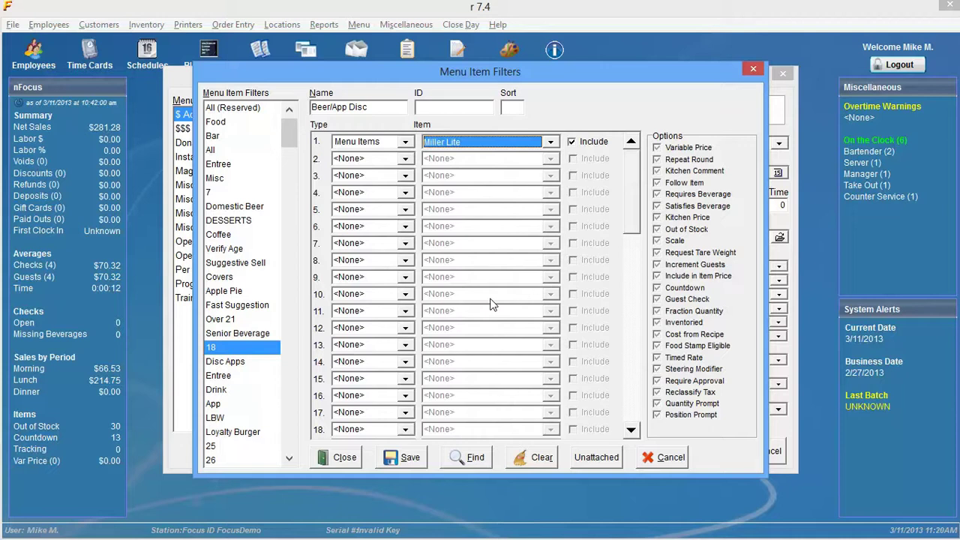
Step: Set the filter's second row to type Menu Items with the item Bud Light
{"action": "left_click", "coordinate": [405, 161]}
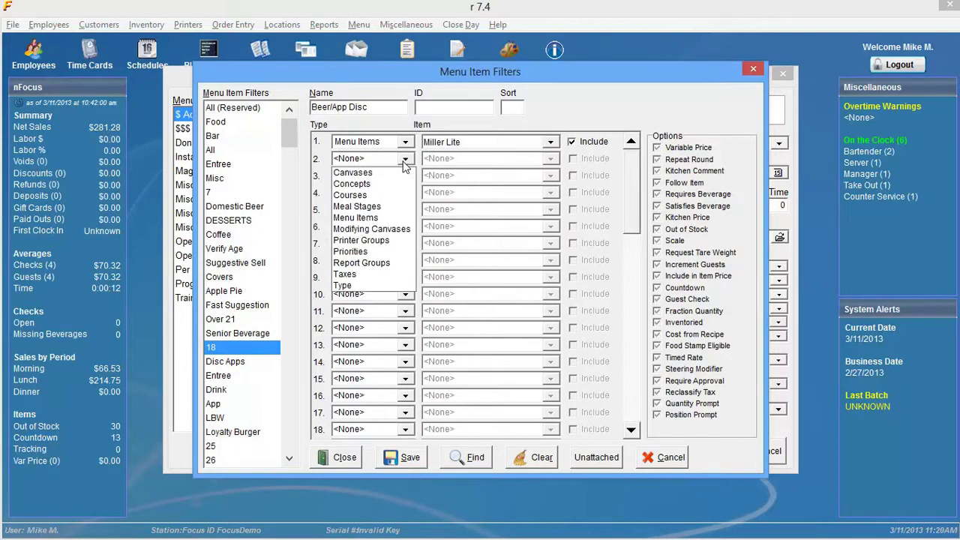
{"action": "left_click", "coordinate": [377, 218]}
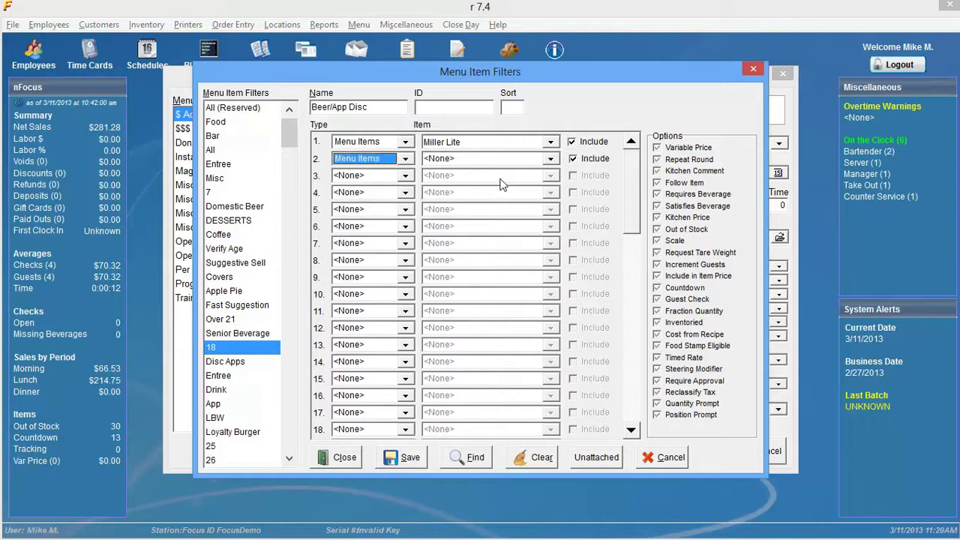
{"action": "left_click", "coordinate": [551, 160]}
{"action": "key", "text": "b"}
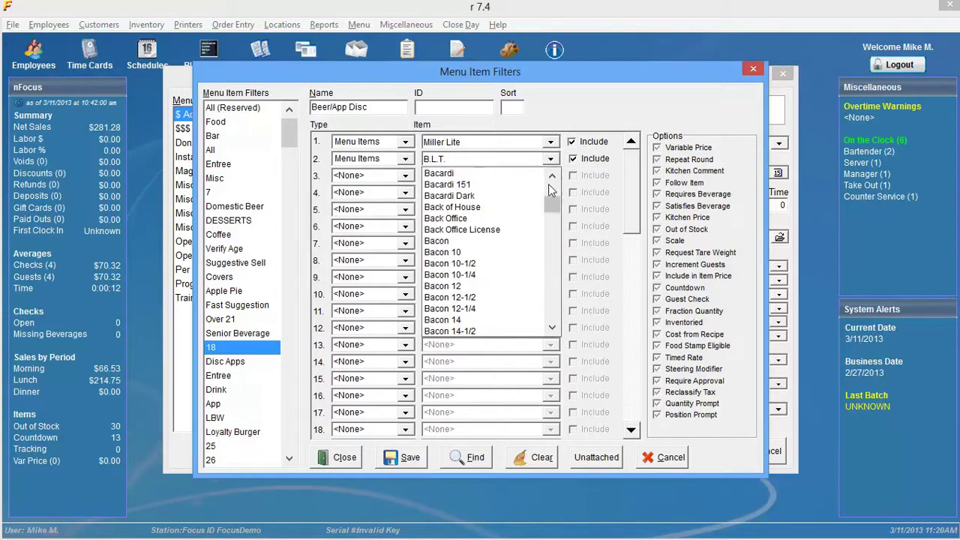
{"action": "left_click_drag", "start_coordinate": [550, 208], "coordinate": [552, 236]}
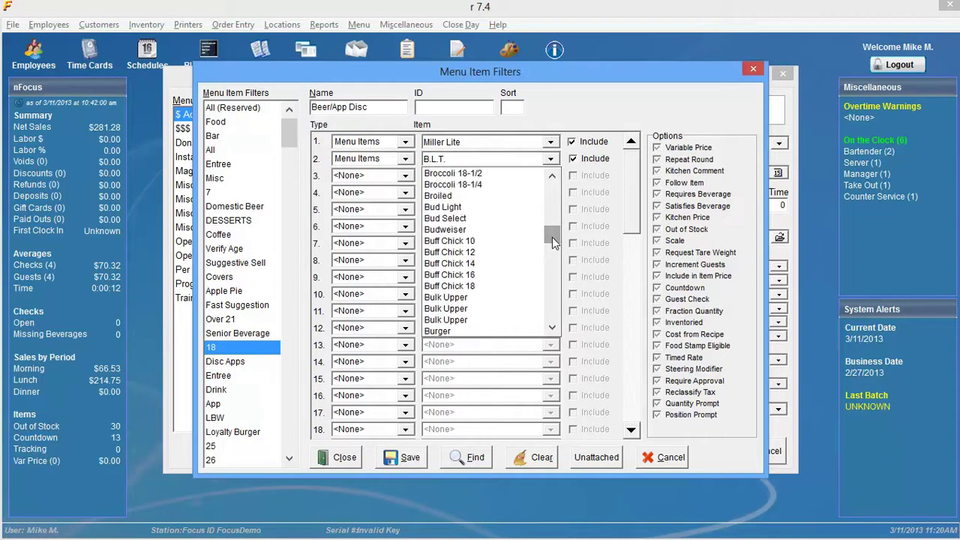
{"action": "left_click", "coordinate": [492, 207]}
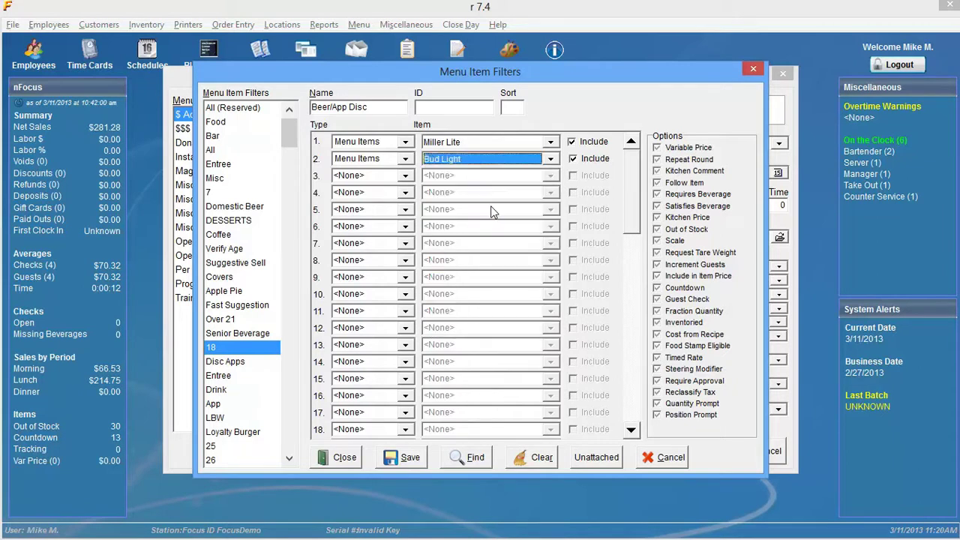
Step: Set the filter's third row to type Menu Items with Coors Light, keeping Bud Light included
{"action": "left_click", "coordinate": [405, 175]}
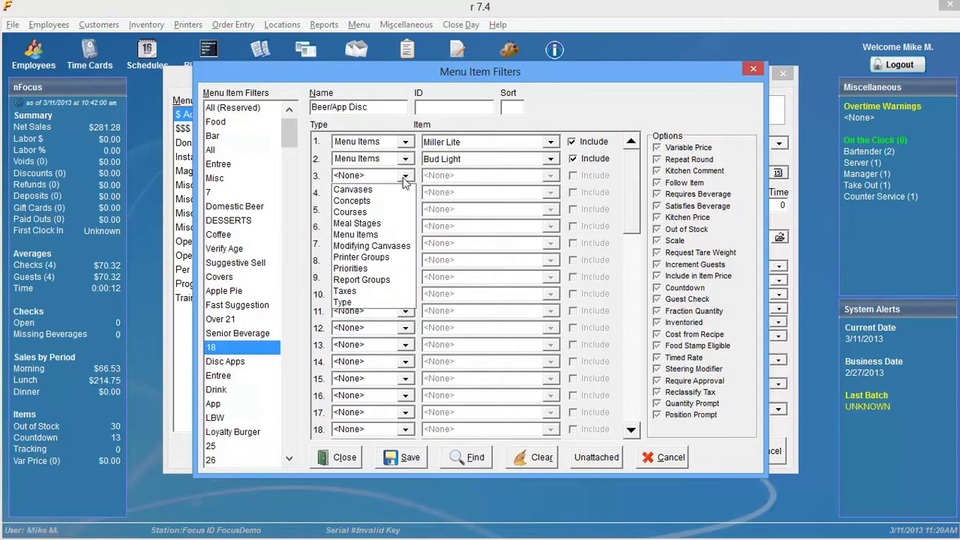
{"action": "left_click", "coordinate": [359, 234]}
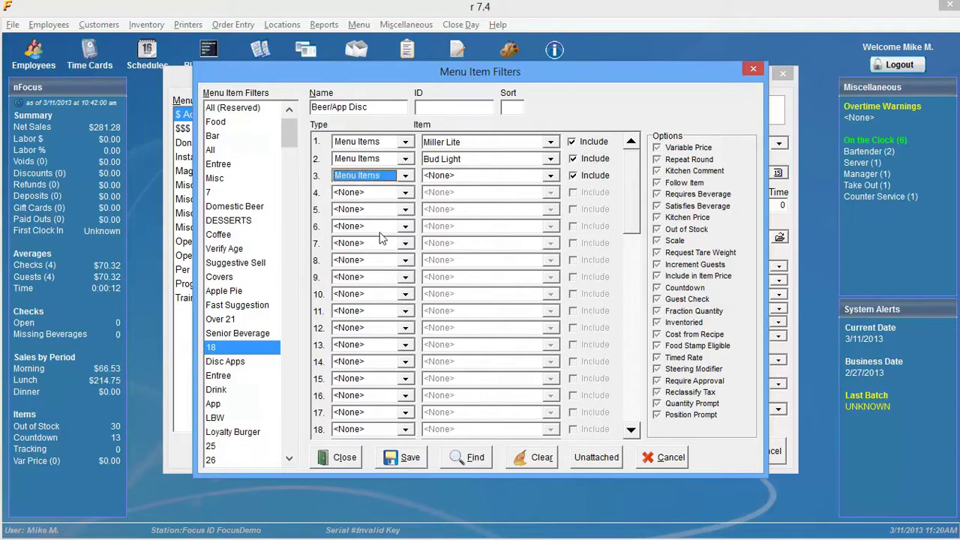
{"action": "left_click", "coordinate": [553, 177]}
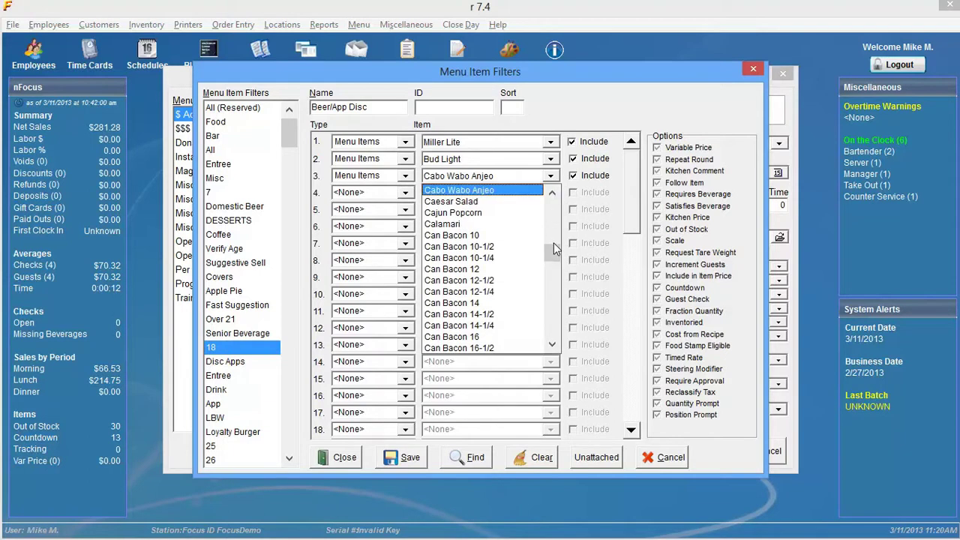
{"action": "scroll", "coordinate": [553, 259], "scroll_direction": "down", "scroll_amount": 5}
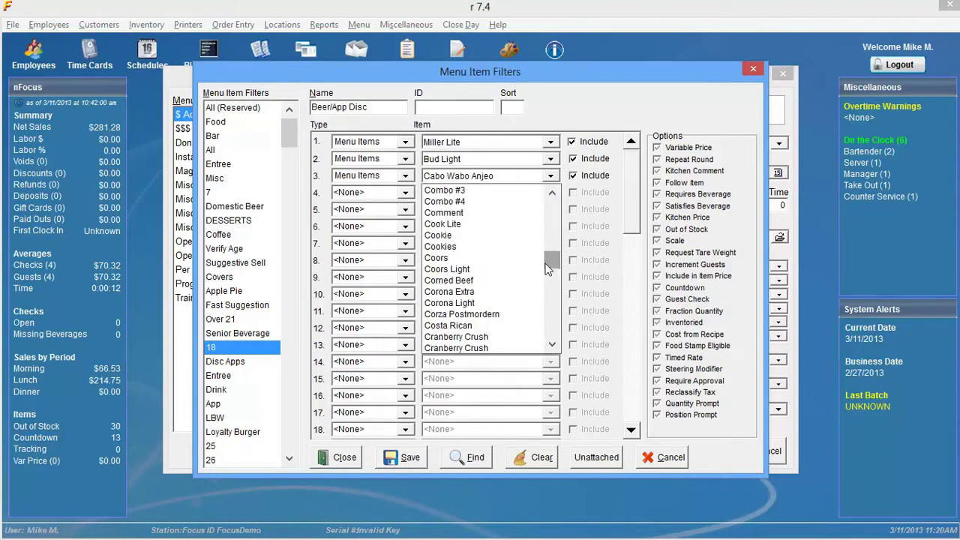
{"action": "left_click", "coordinate": [524, 270]}
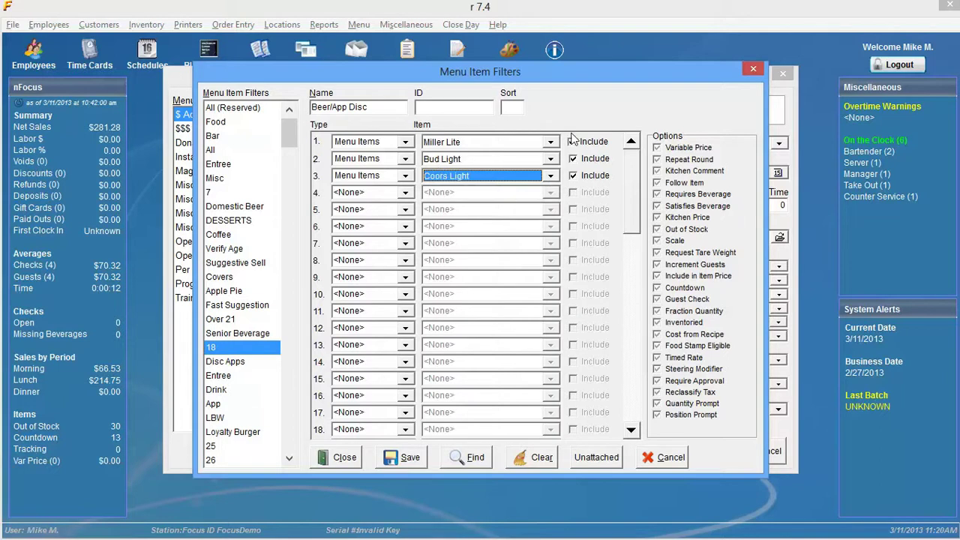
{"action": "left_click", "coordinate": [573, 159]}
{"action": "left_click", "coordinate": [573, 161]}
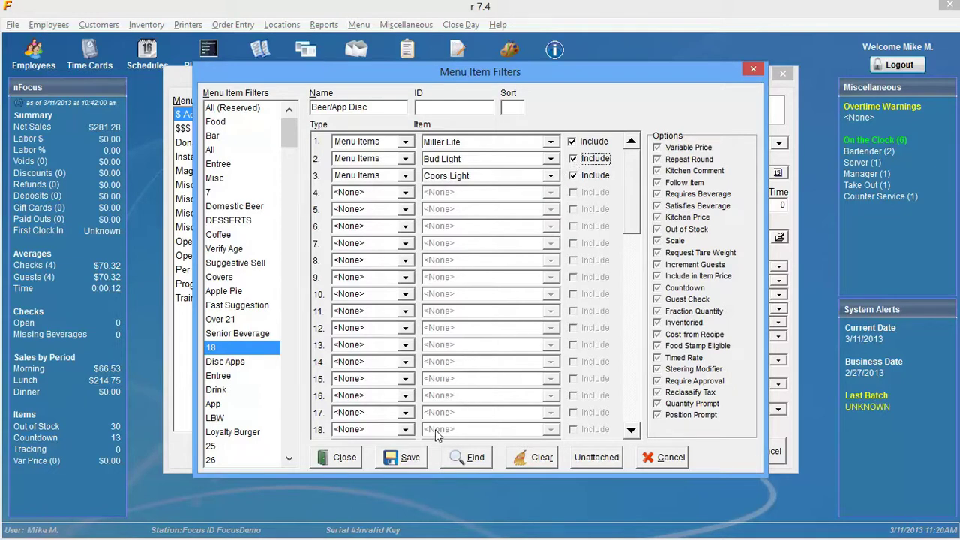
Step: Save the Beer/App Disc filter and find the menu items that match it
{"action": "left_click", "coordinate": [410, 457]}
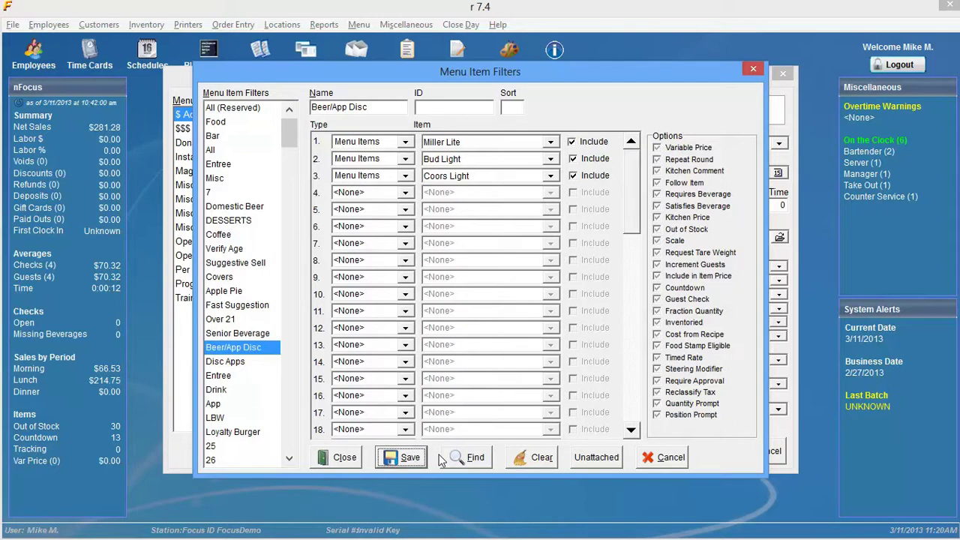
{"action": "left_click", "coordinate": [465, 458]}
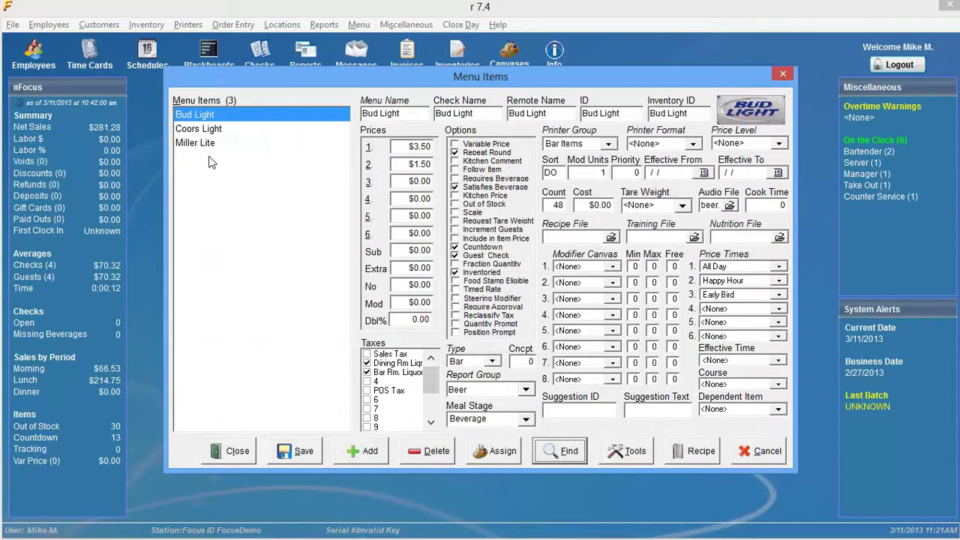
Step: Reopen the menu item filters and name the unused filter 7 "Appetizers"
{"action": "left_click", "coordinate": [555, 453]}
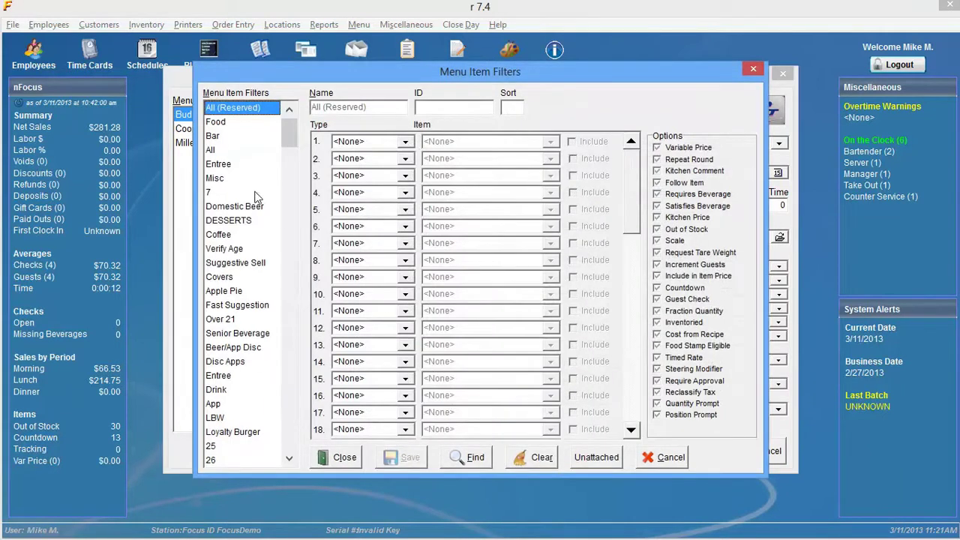
{"action": "left_click", "coordinate": [228, 194]}
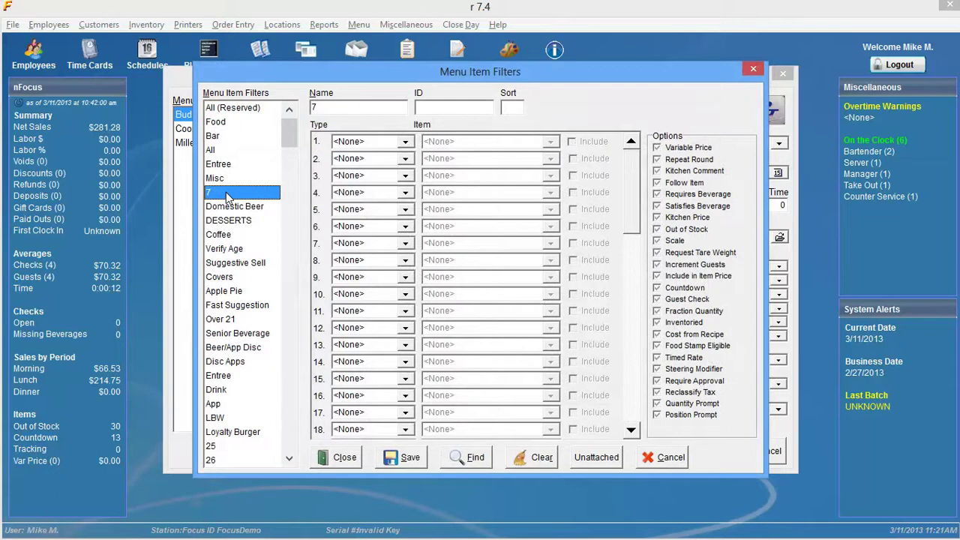
{"action": "key", "text": "Tab"}
{"action": "type", "text": "Appetizers"}
Step: Set the first row of the Appetizers filter to type Canvases with the item Apps
{"action": "left_click", "coordinate": [405, 142]}
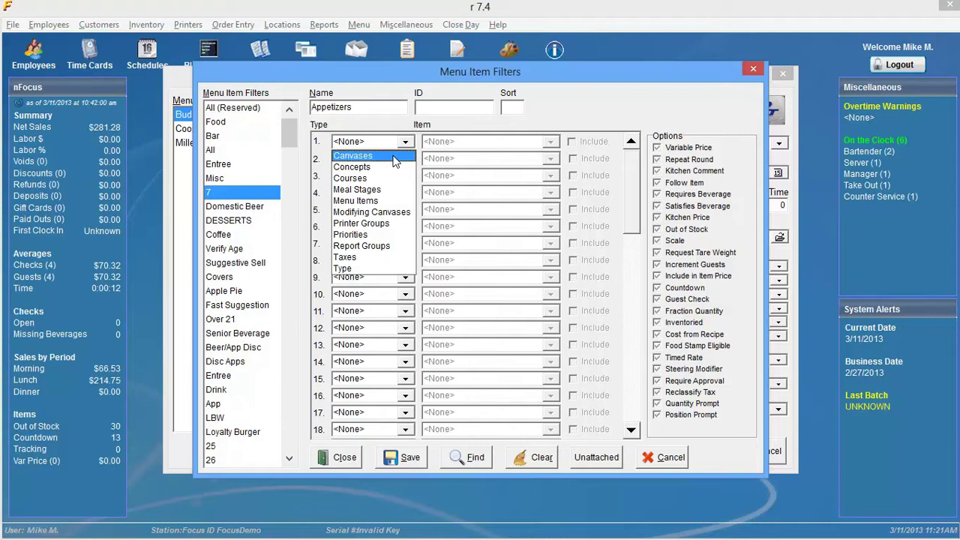
{"action": "left_click", "coordinate": [392, 158]}
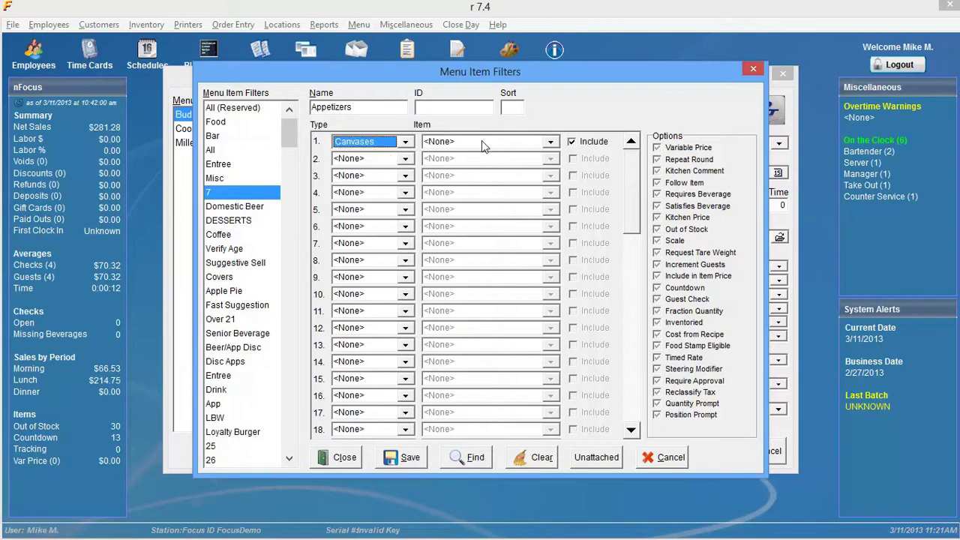
{"action": "left_click", "coordinate": [549, 142]}
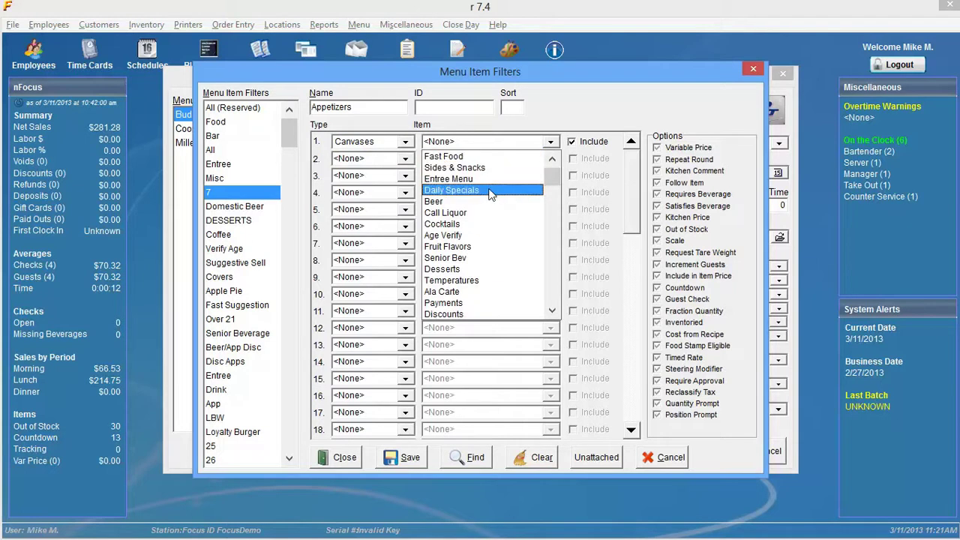
{"action": "scroll", "coordinate": [489, 194], "scroll_direction": "down", "scroll_amount": 2}
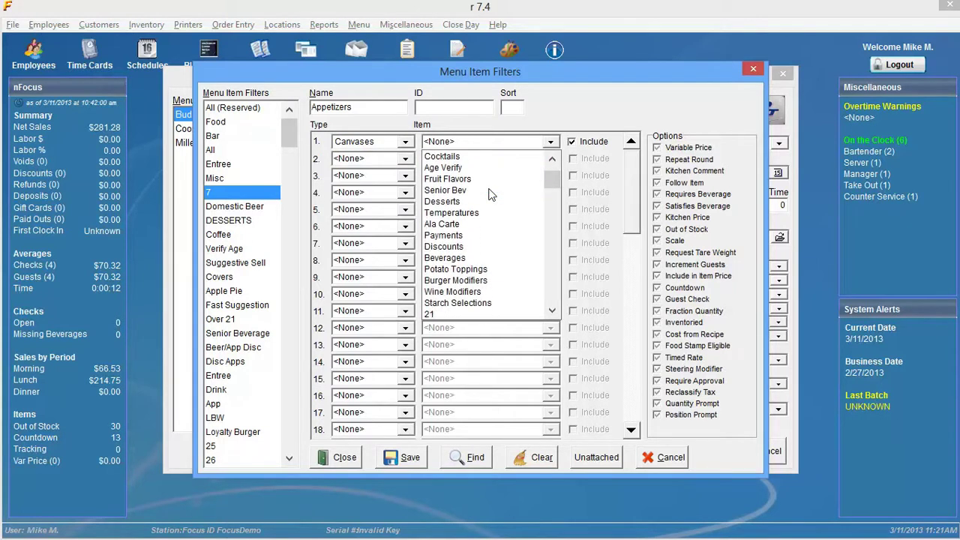
{"action": "scroll", "coordinate": [488, 194], "scroll_direction": "up", "scroll_amount": 2}
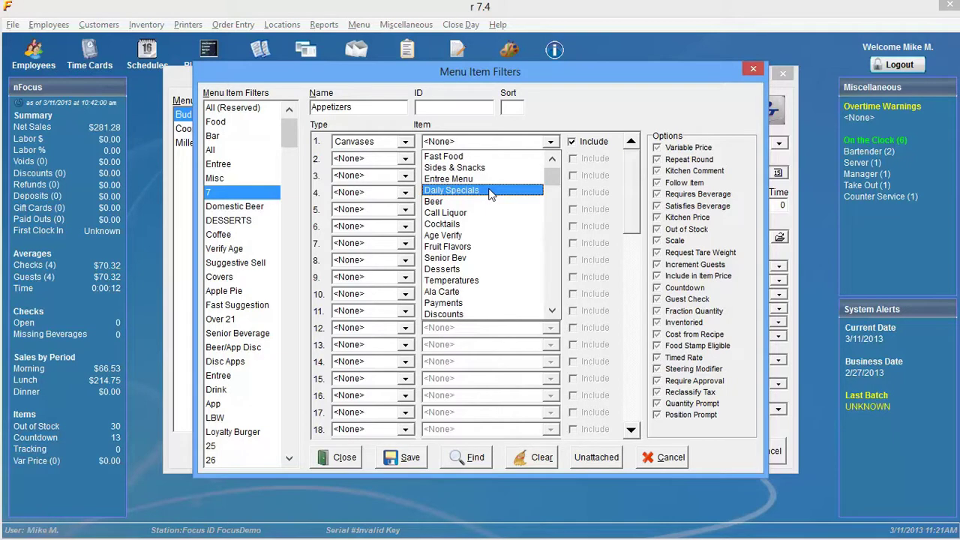
{"action": "key", "text": "a"}
{"action": "key", "text": "a"}
{"action": "key", "text": "a"}
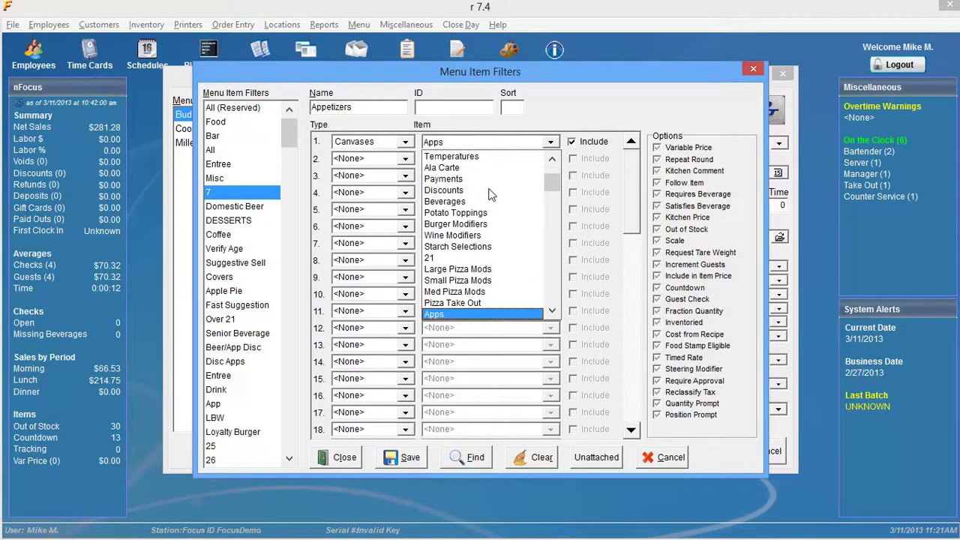
{"action": "key", "text": "a"}
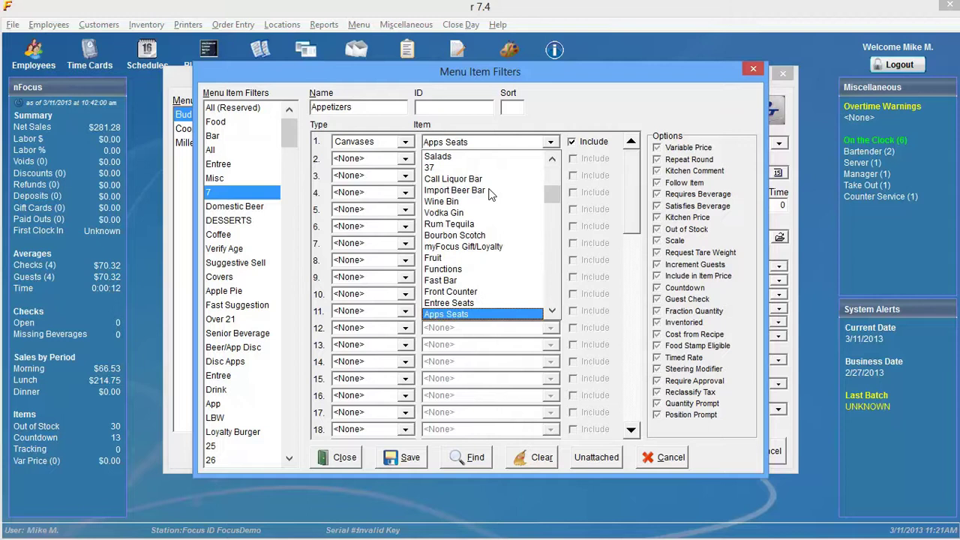
{"action": "key", "text": "a"}
{"action": "key", "text": "a"}
{"action": "key", "text": "a"}
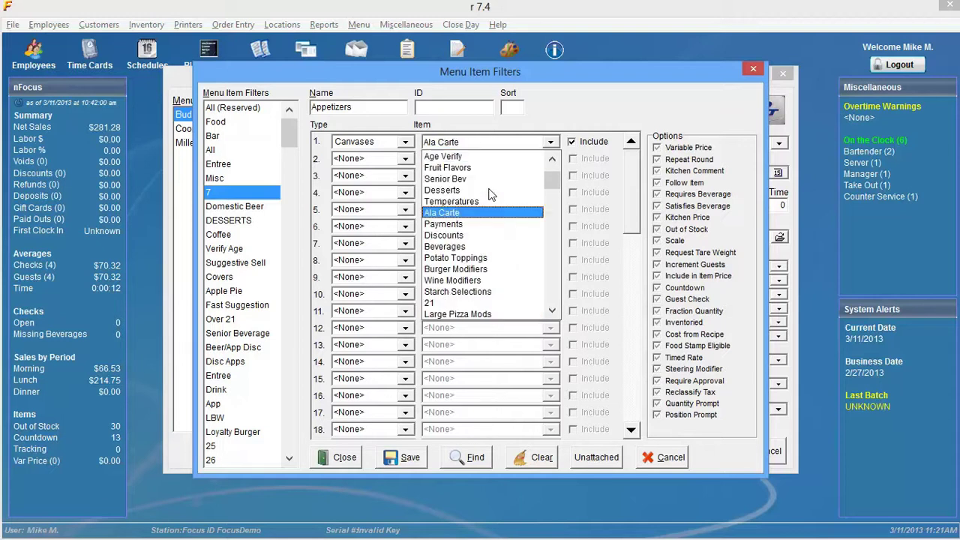
{"action": "key", "text": "a"}
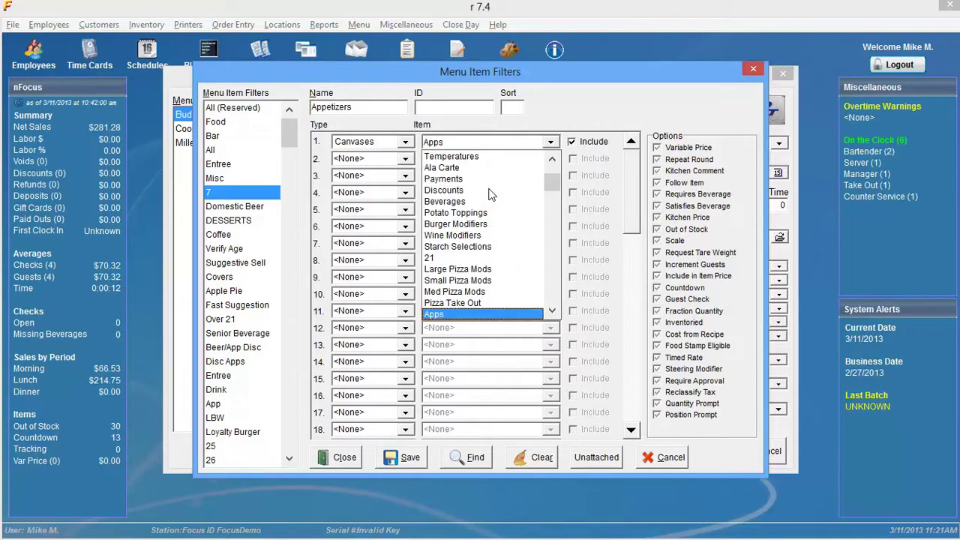
{"action": "left_click", "coordinate": [483, 315]}
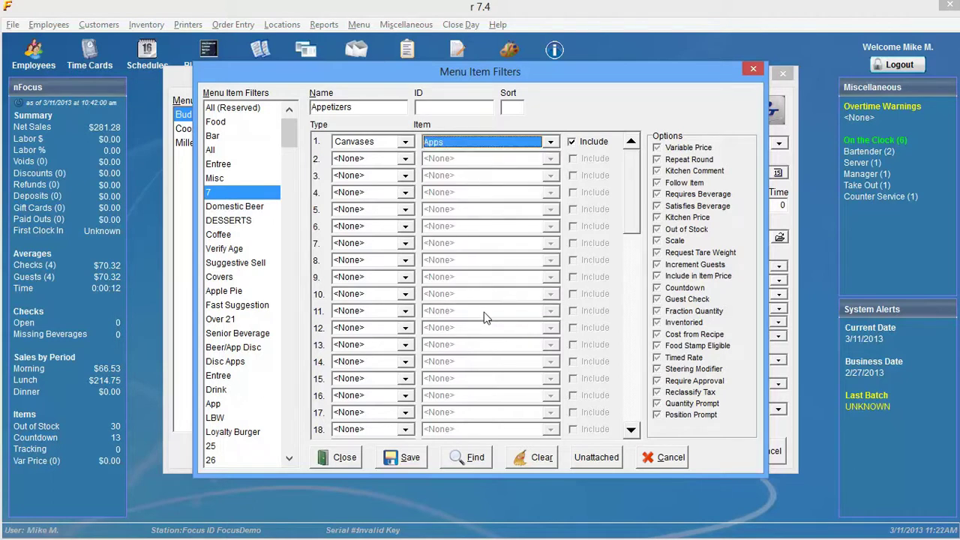
Step: Save the Appetizers filter and find the menu items on its canvas
{"action": "left_click", "coordinate": [406, 461]}
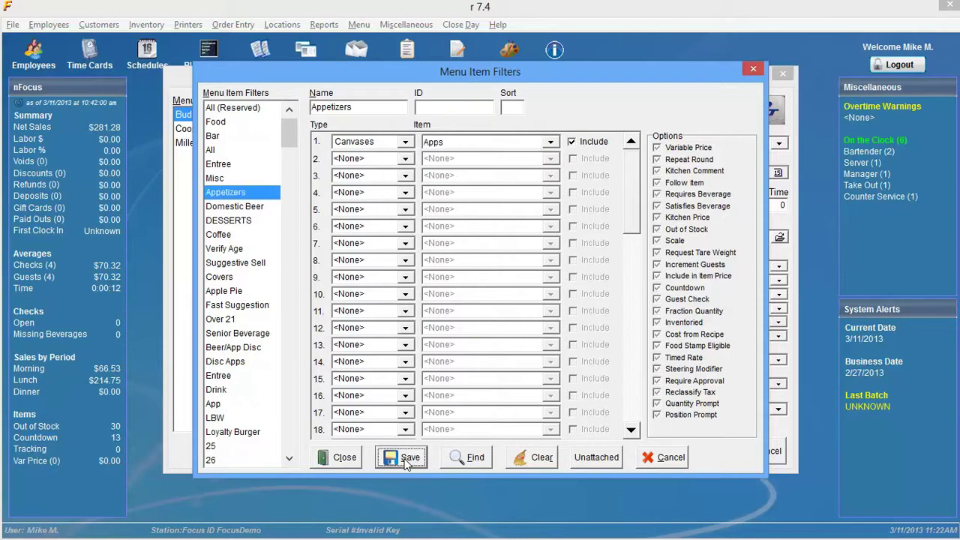
{"action": "left_click", "coordinate": [479, 457]}
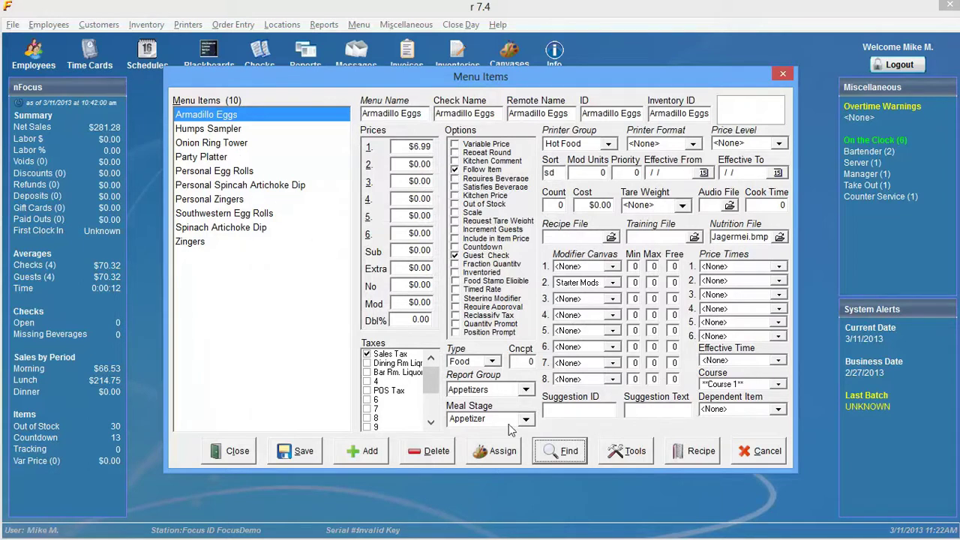
Step: Reopen the menu item filters and review the settings of the Appetizers and Beer/App Disc filters
{"action": "left_click", "coordinate": [559, 453]}
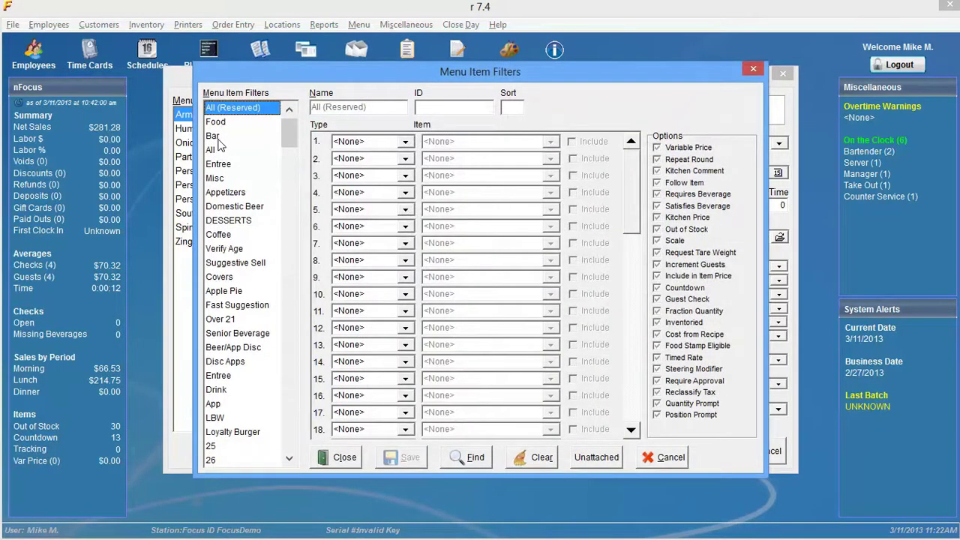
{"action": "left_click", "coordinate": [222, 194]}
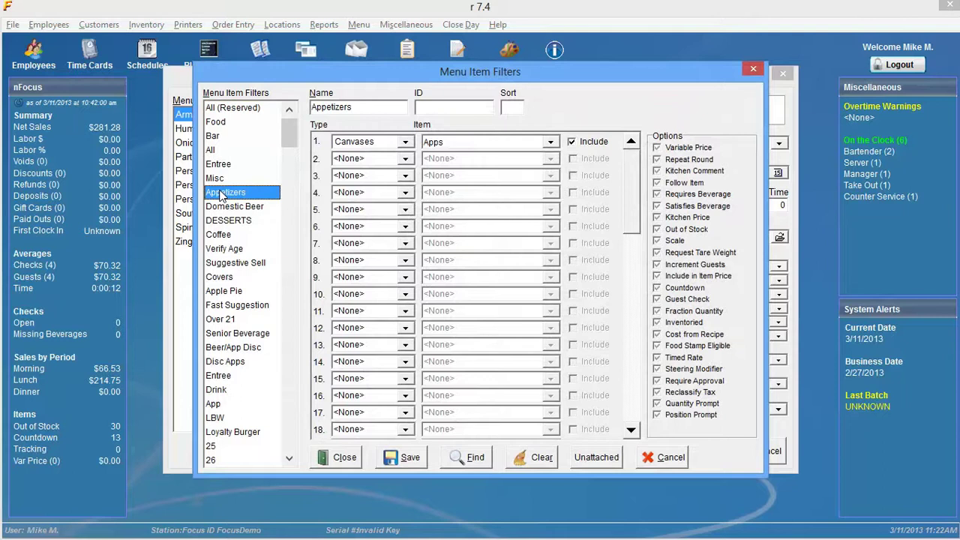
{"action": "left_click", "coordinate": [228, 349]}
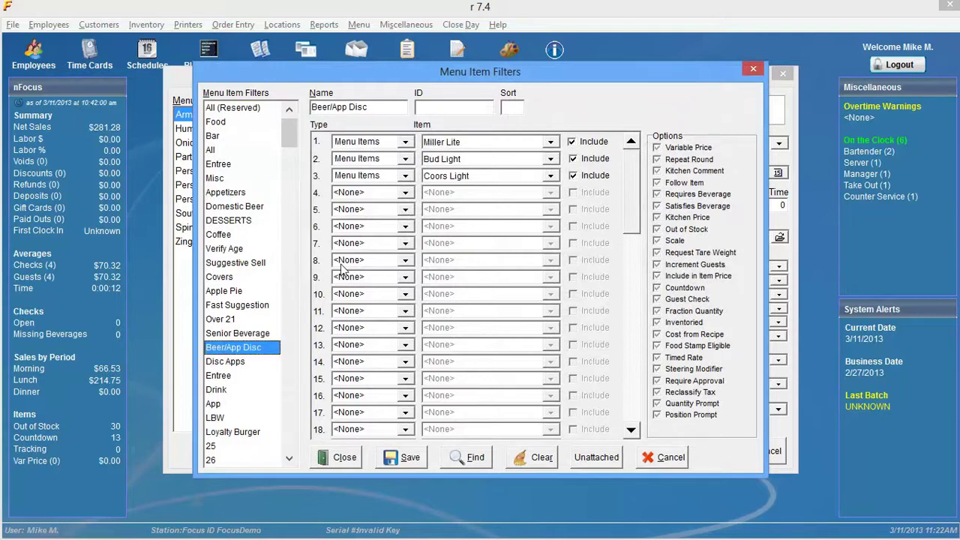